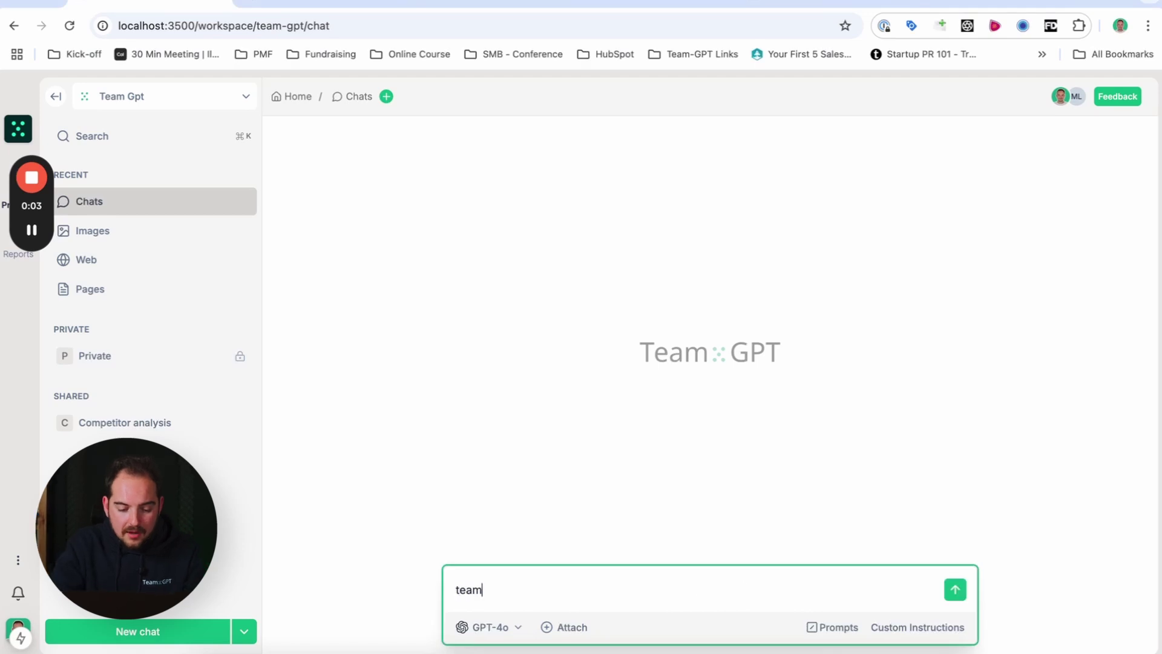
- Send the team-gpt.com message and read the overview of Team-GPT's features, resources, support and pricing
key("Return")
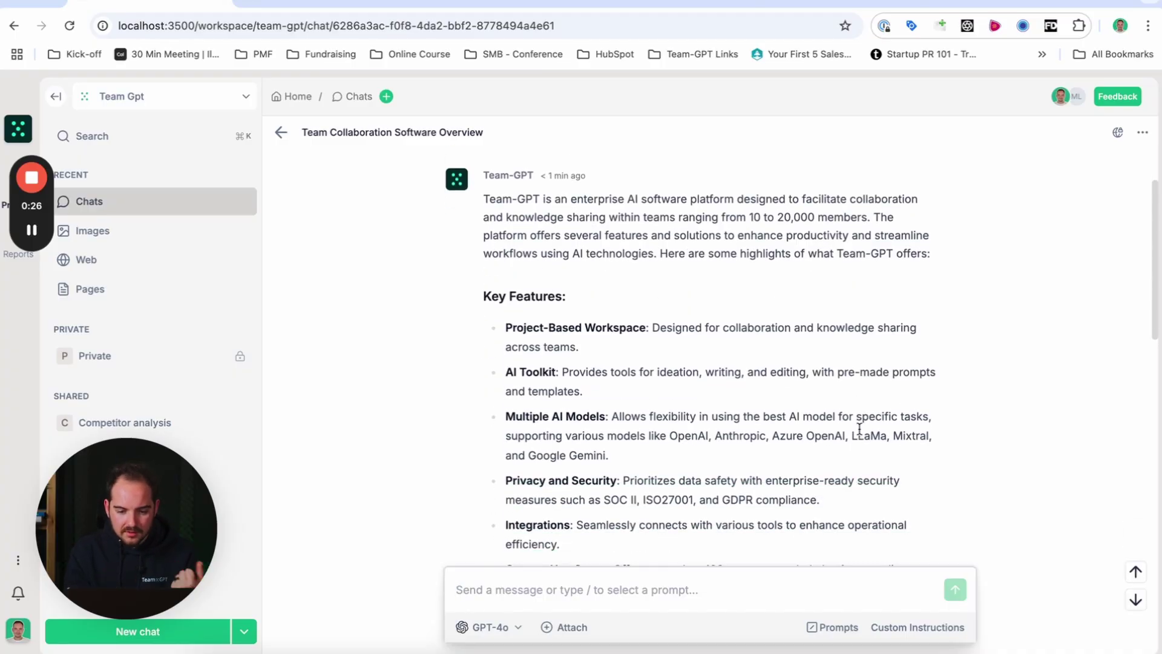
scroll(859, 429, "down", 10)
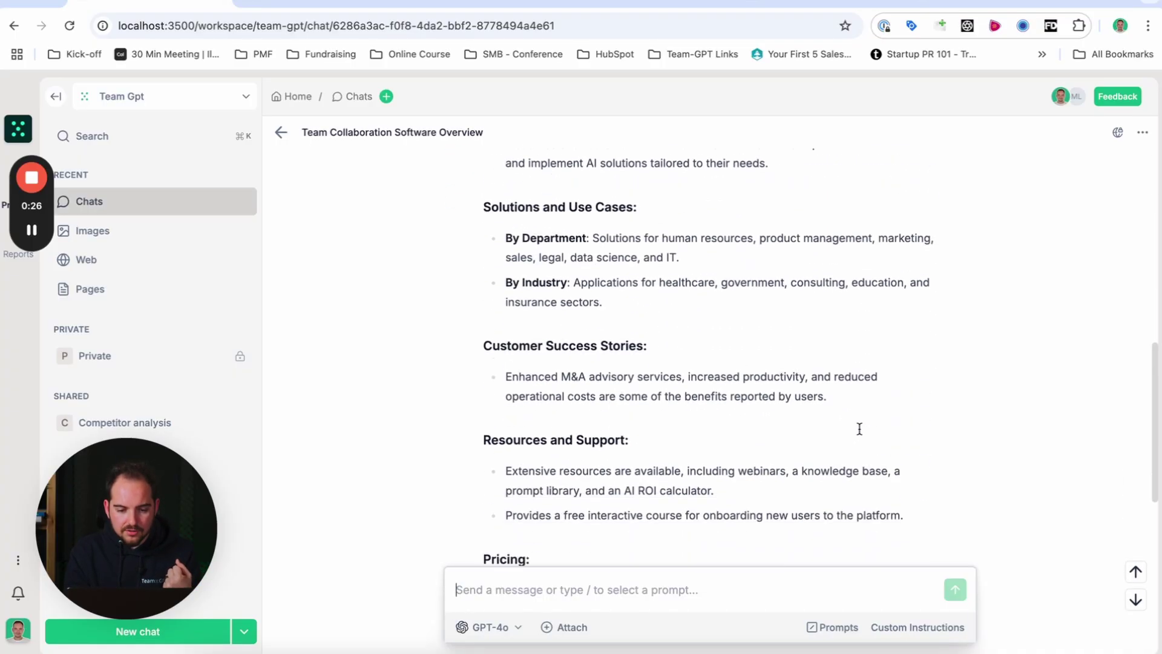
left_click(689, 599)
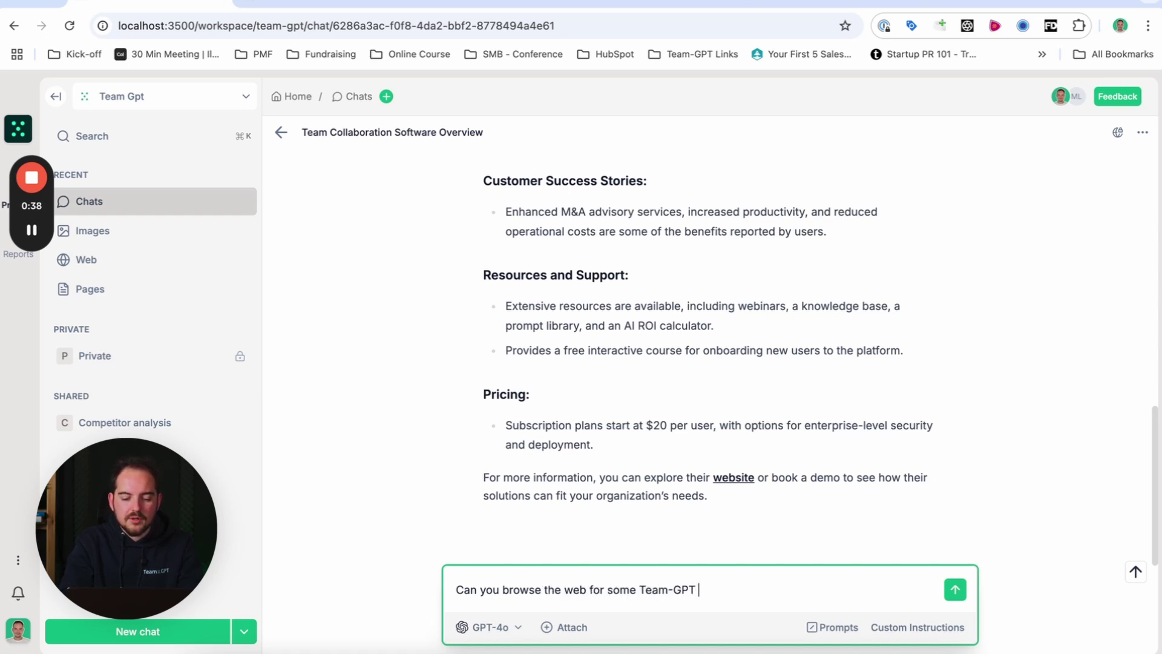
- Send the request to browse the web for Team-GPT competitors and review the ten-item list
key("Return")
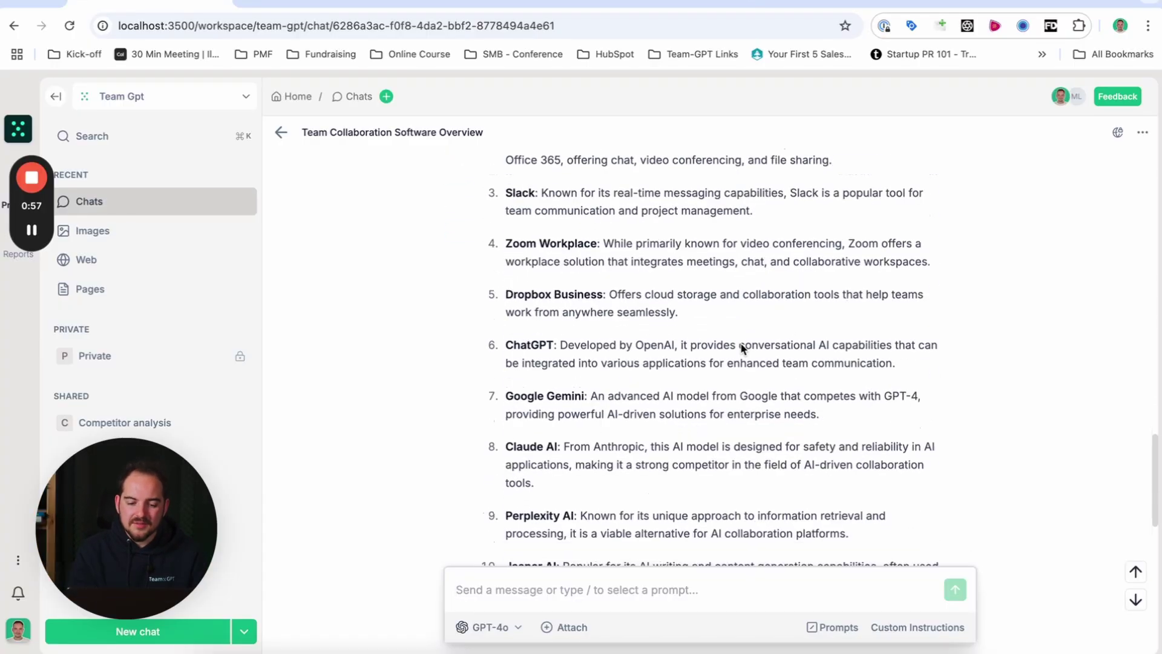
scroll(742, 347, "down", 2)
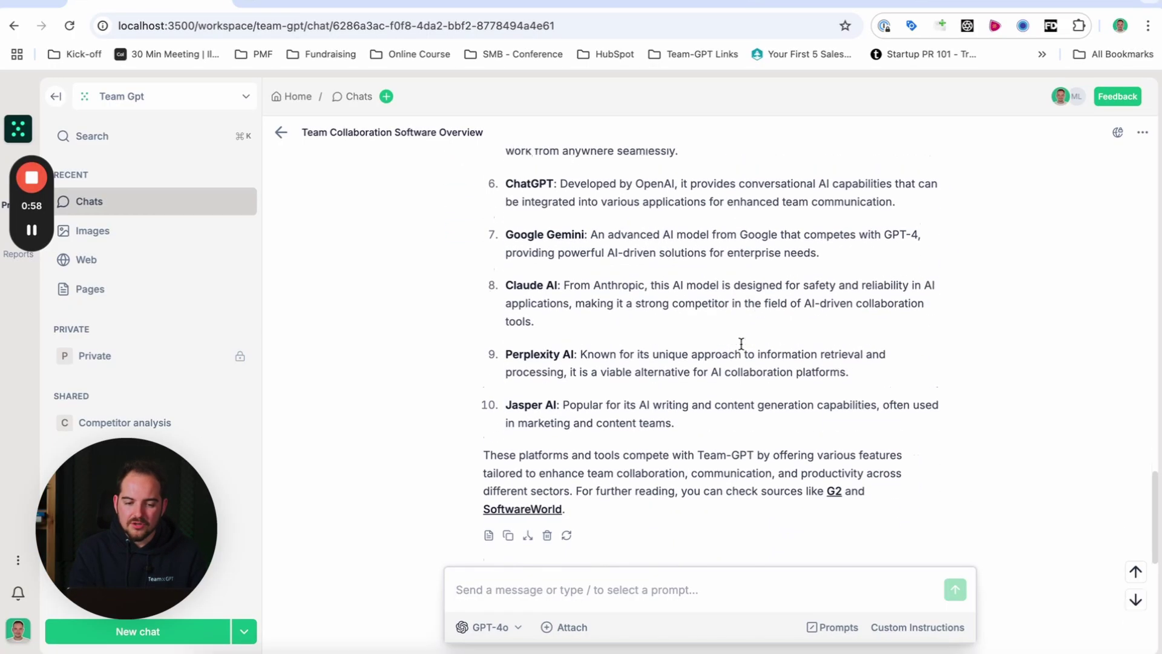
scroll(741, 348, "up", 7)
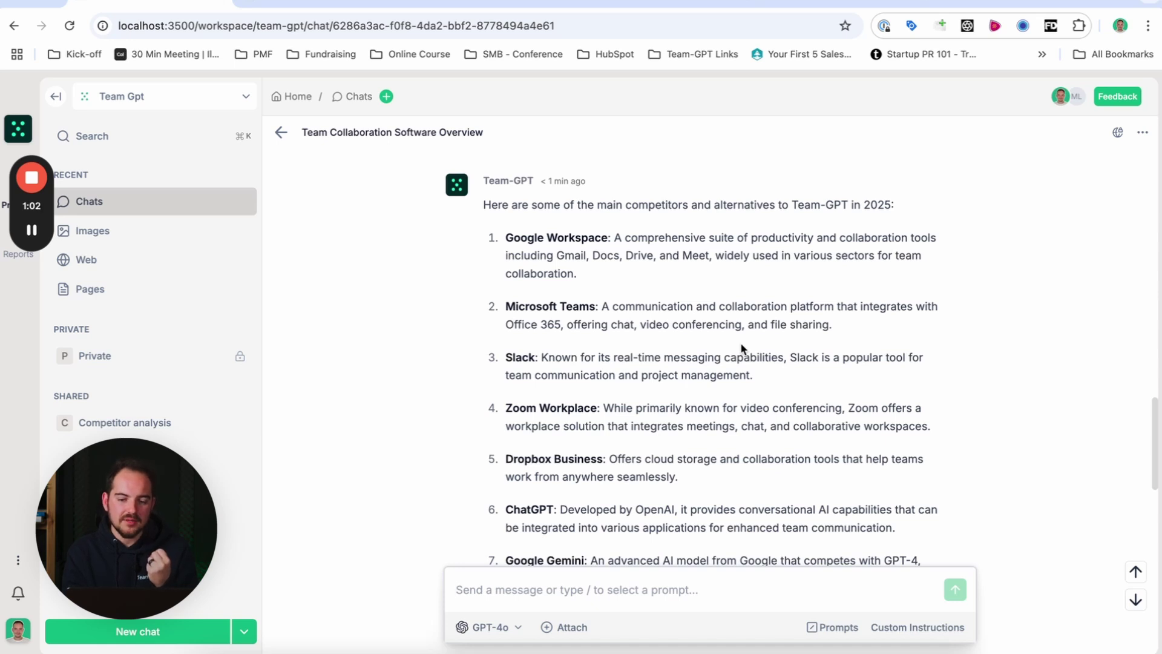
scroll(741, 347, "up", 2)
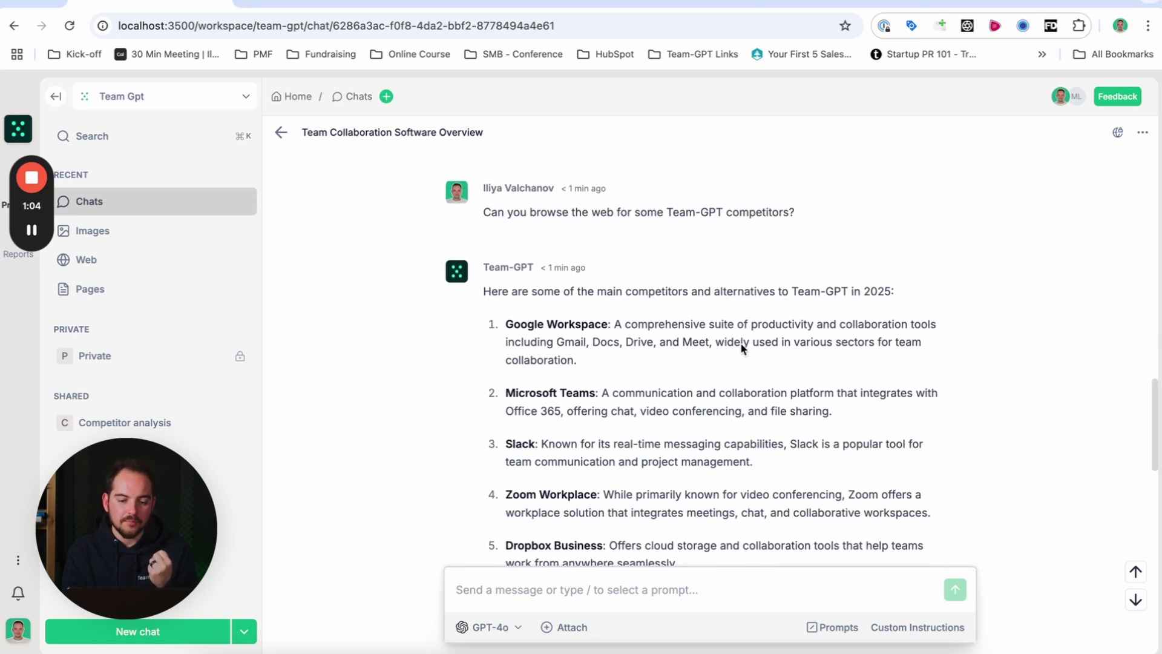
scroll(740, 343, "down", 1)
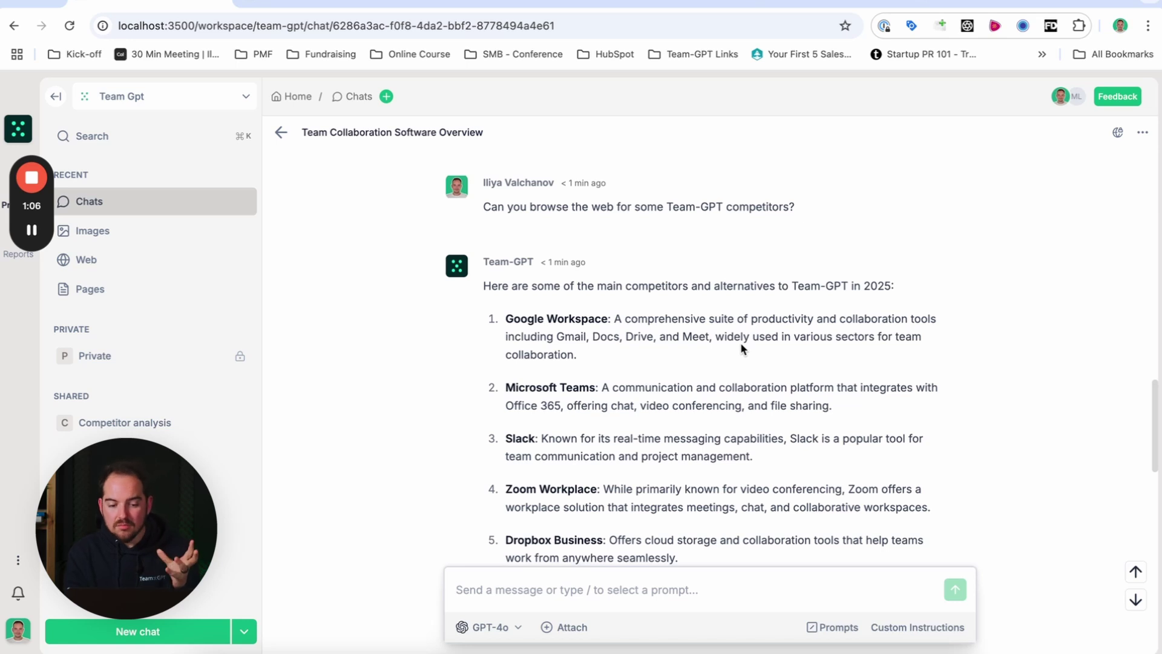
- Highlight the Slack, Zoom Workplace and Dropbox Business entries in the competitor list
triple_click(515, 438)
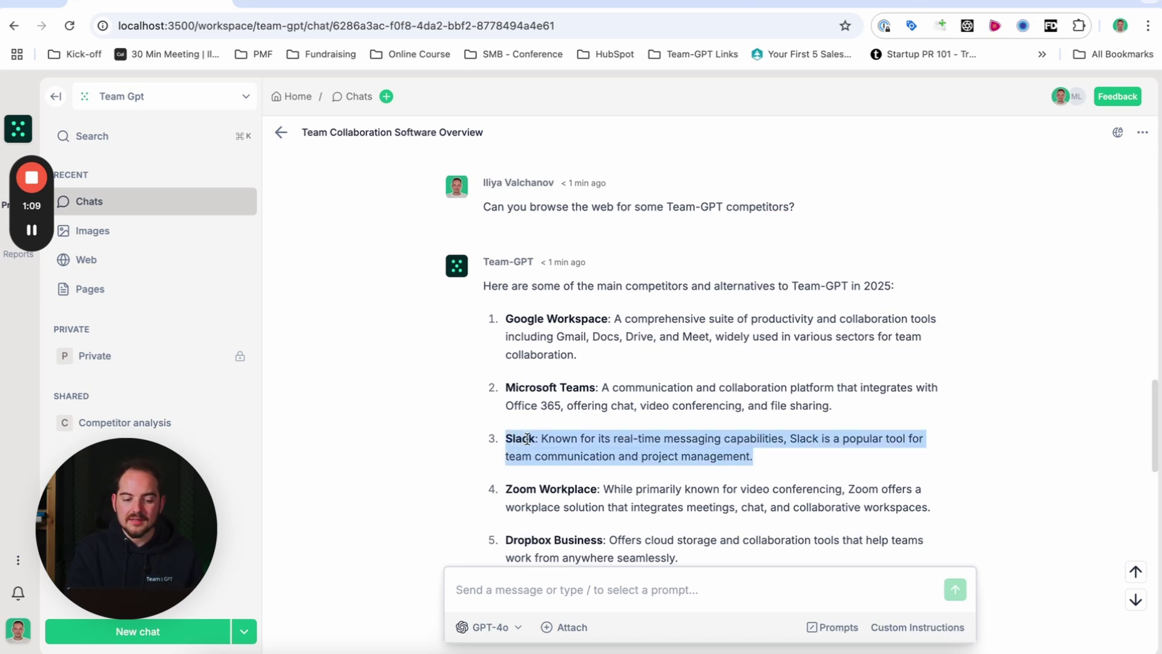
triple_click(569, 506)
scroll(586, 496, "down", 1)
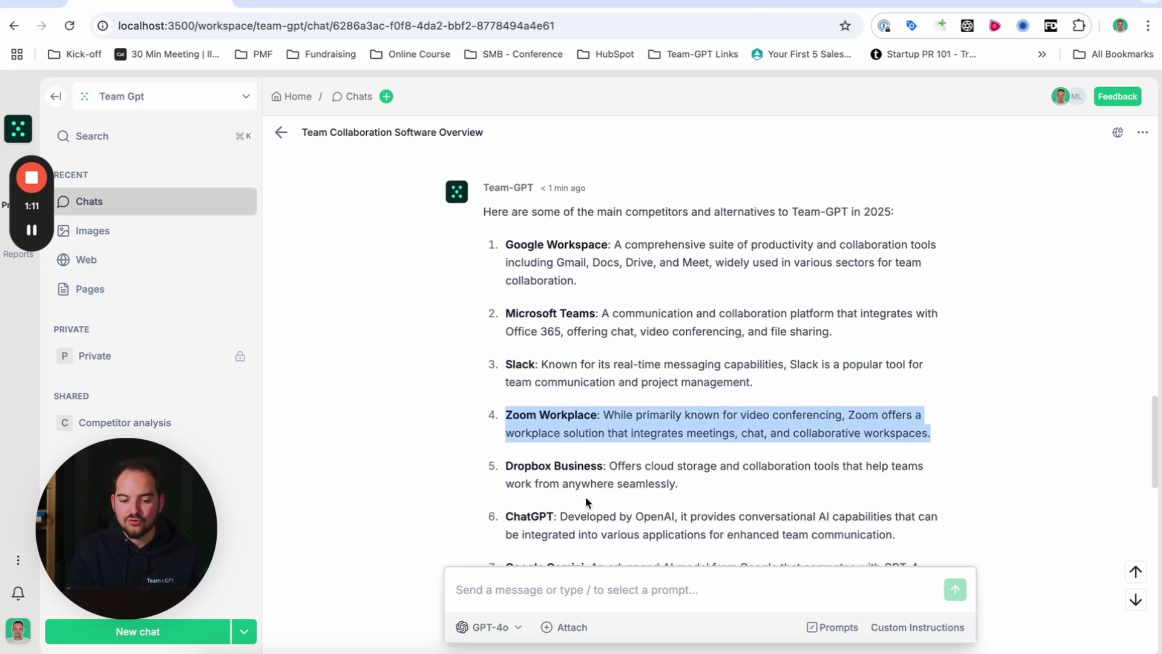
triple_click(599, 466)
left_click(607, 464)
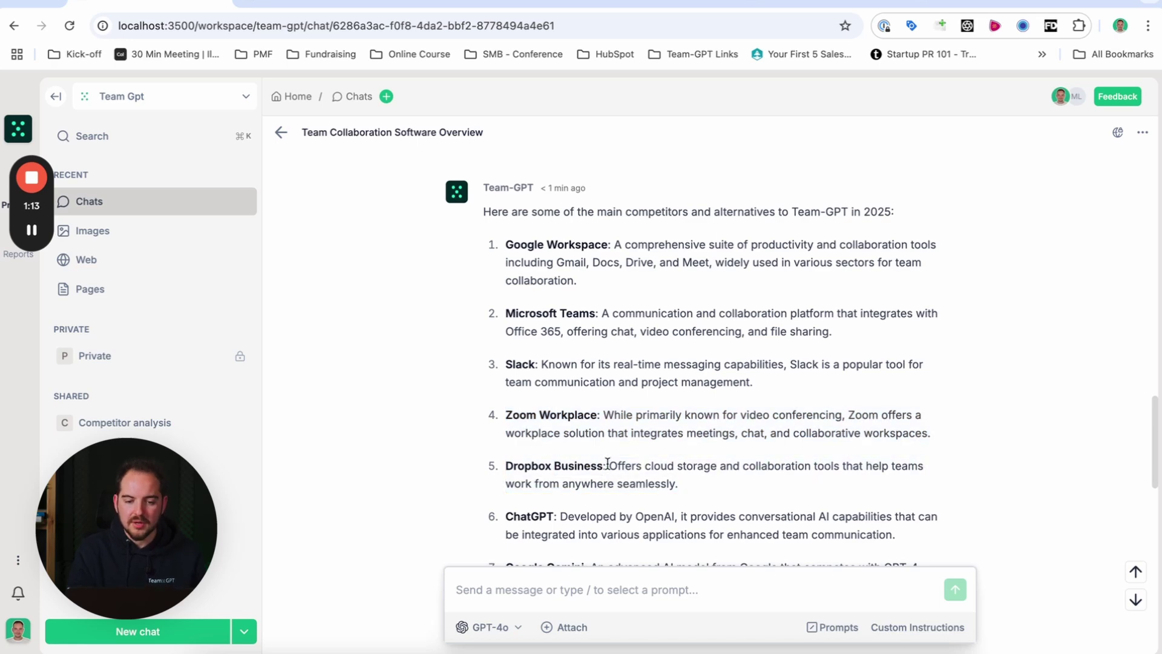
scroll(607, 463, "up", 6)
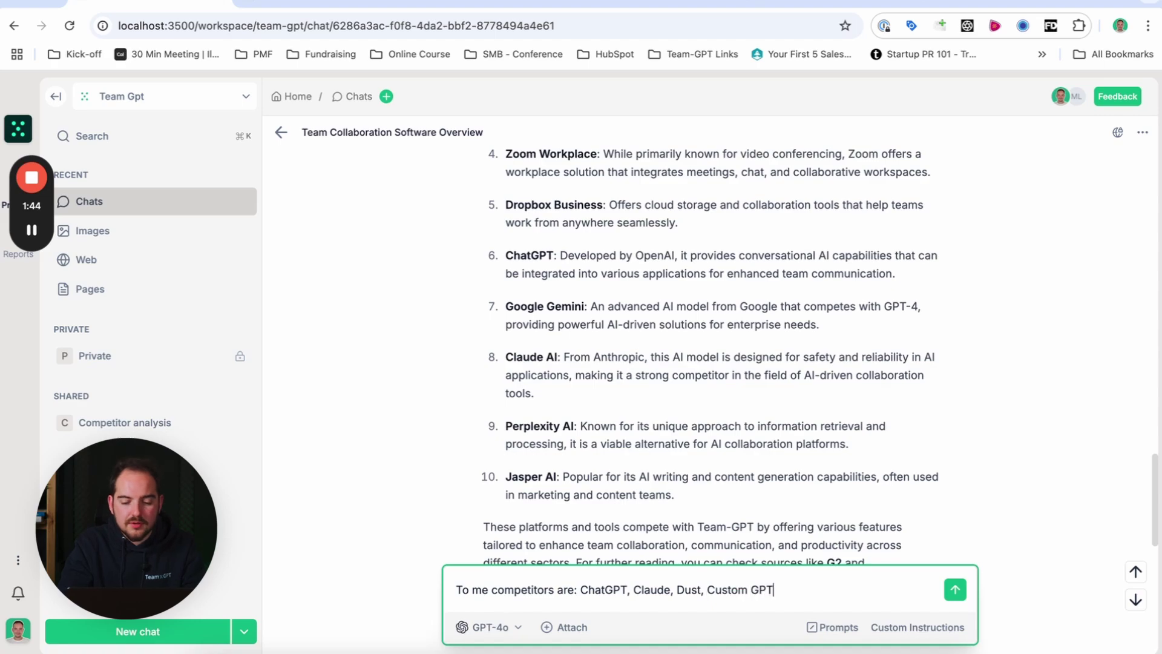
- Search the web for 'custom gpt' in a new tab and open the CustomGPT.ai website
key("super+t")
type("custom gpt")
key("Return")
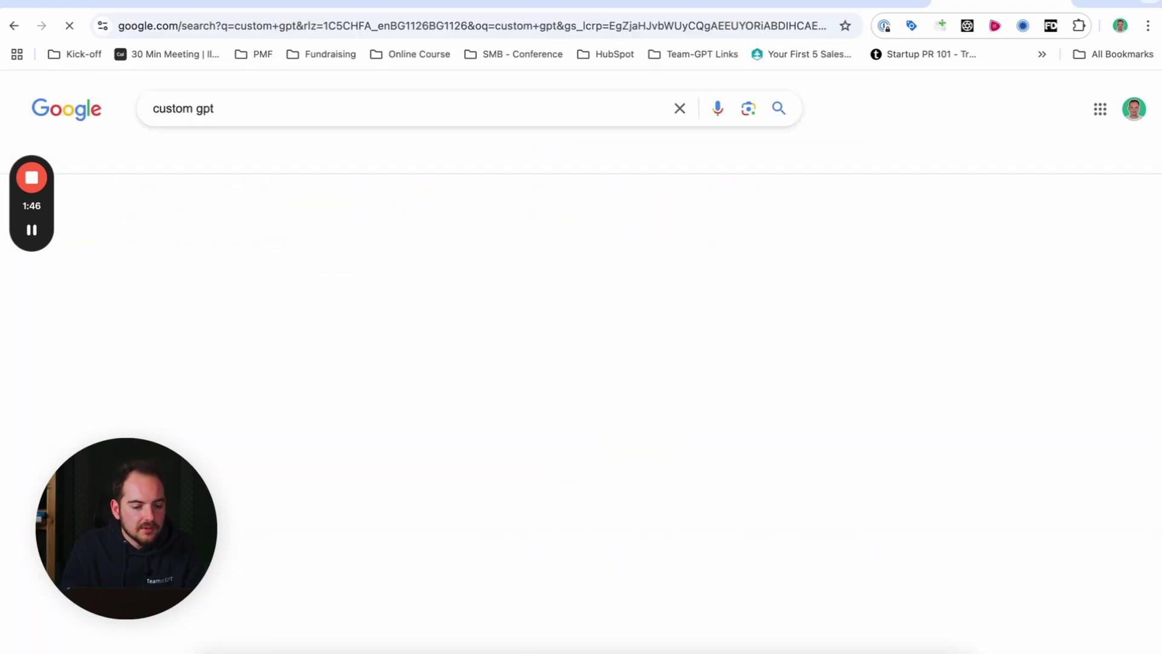
scroll(317, 353, "down", 10)
scroll(320, 350, "up", 4)
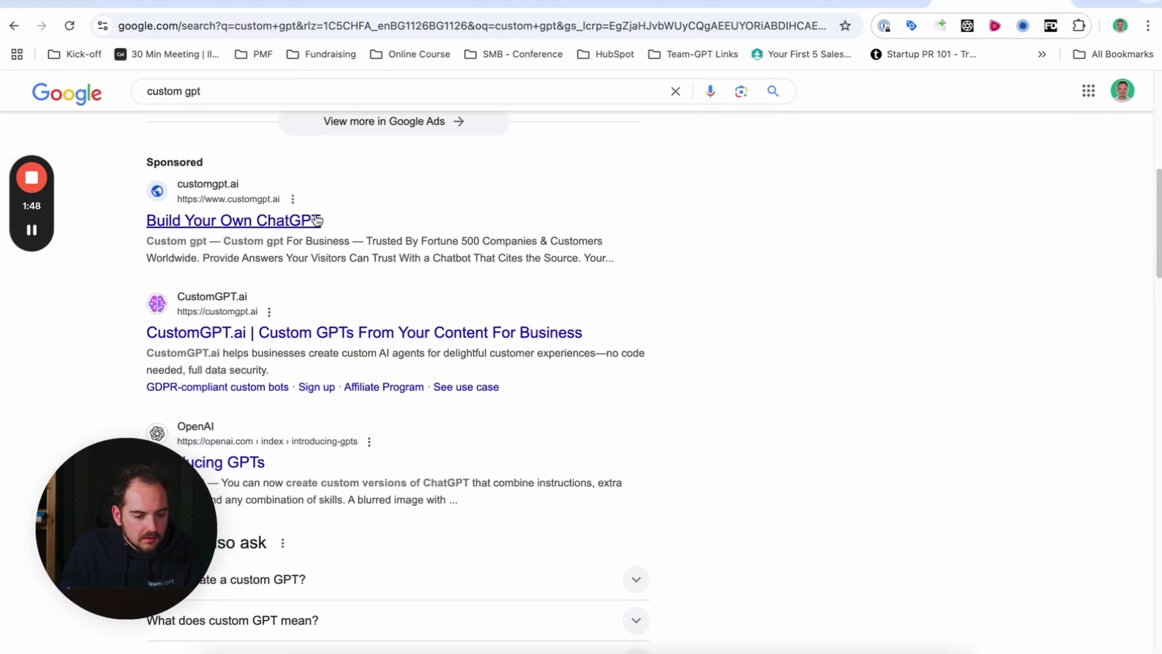
left_click(296, 338)
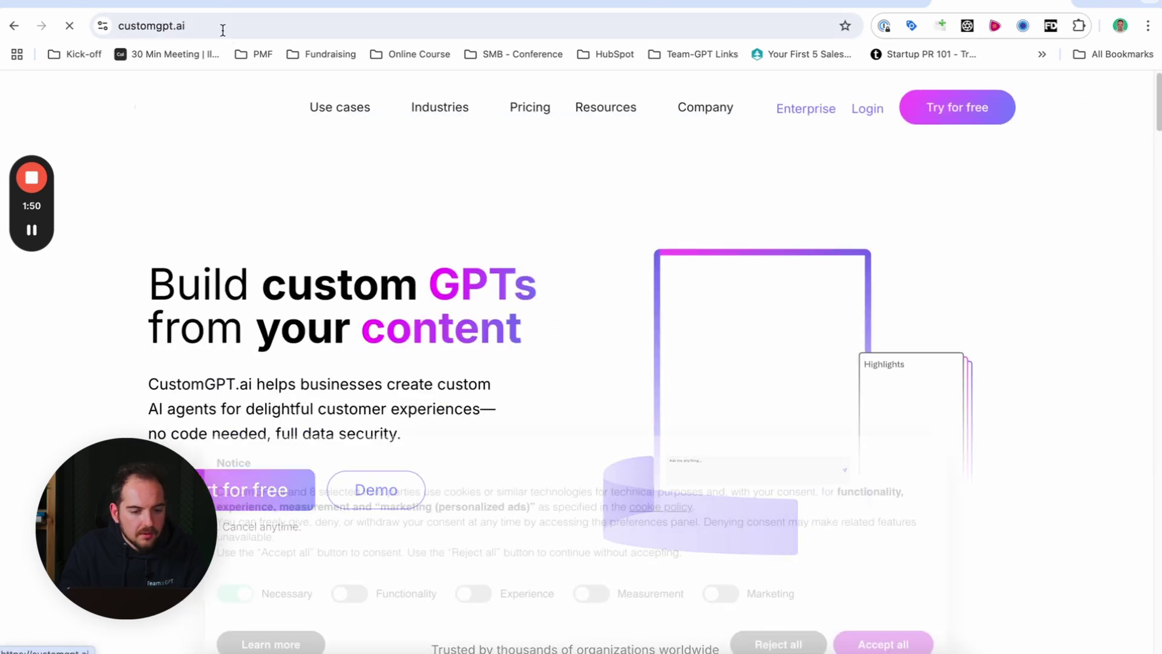
- In the draft message, replace 'Custom GPT' with the customgpt.ai address and start a new line
key("super+w")
left_click_drag(707, 590, 773, 590)
type("https://customgpt.ai/")
key("shift+Return")
key("shift+Return")
type("P")
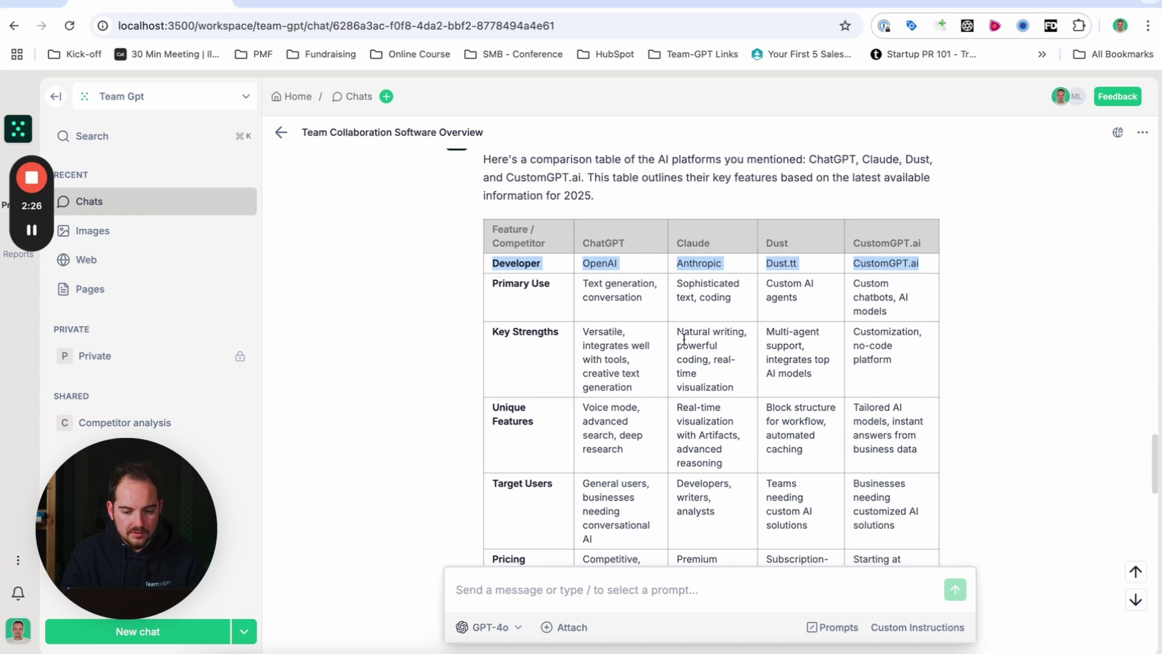
- Review the ChatGPT, Claude, Dust and CustomGPT.ai comparison table covering features, pricing and integration
scroll(685, 465, "down", 3)
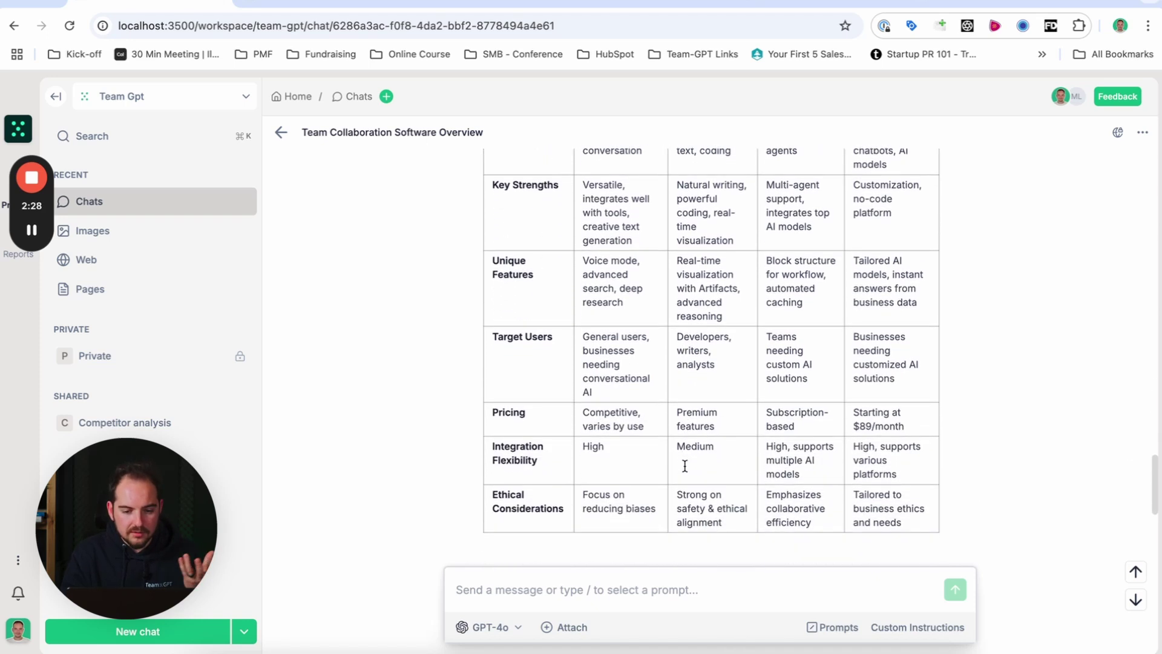
scroll(685, 465, "down", 2)
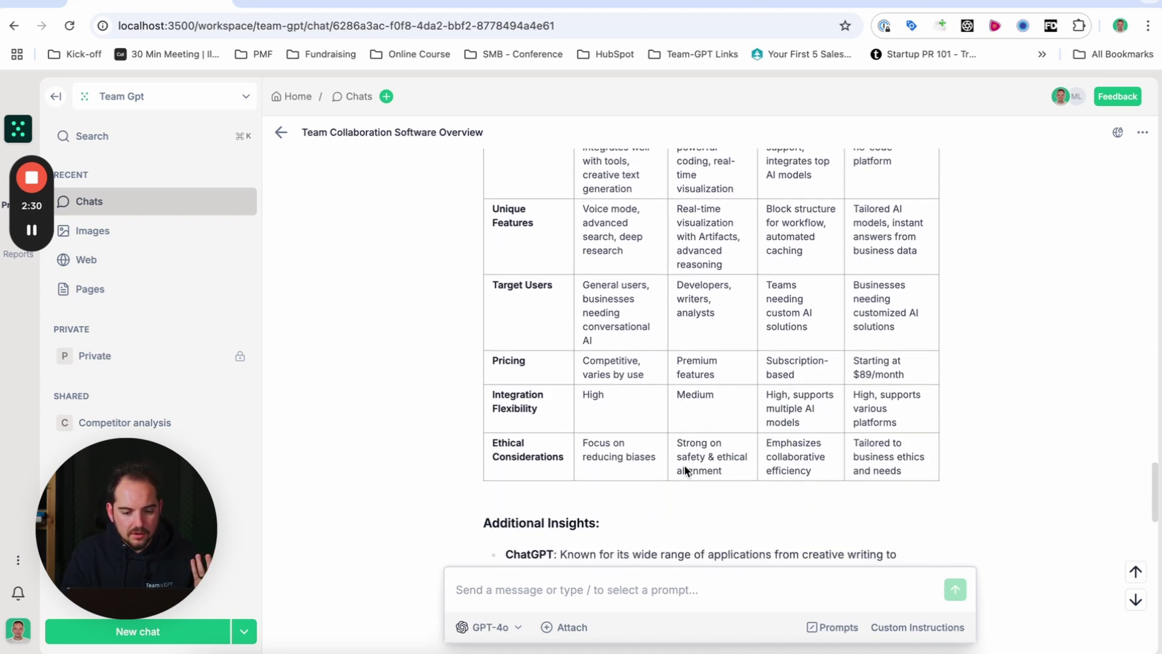
left_click(643, 591)
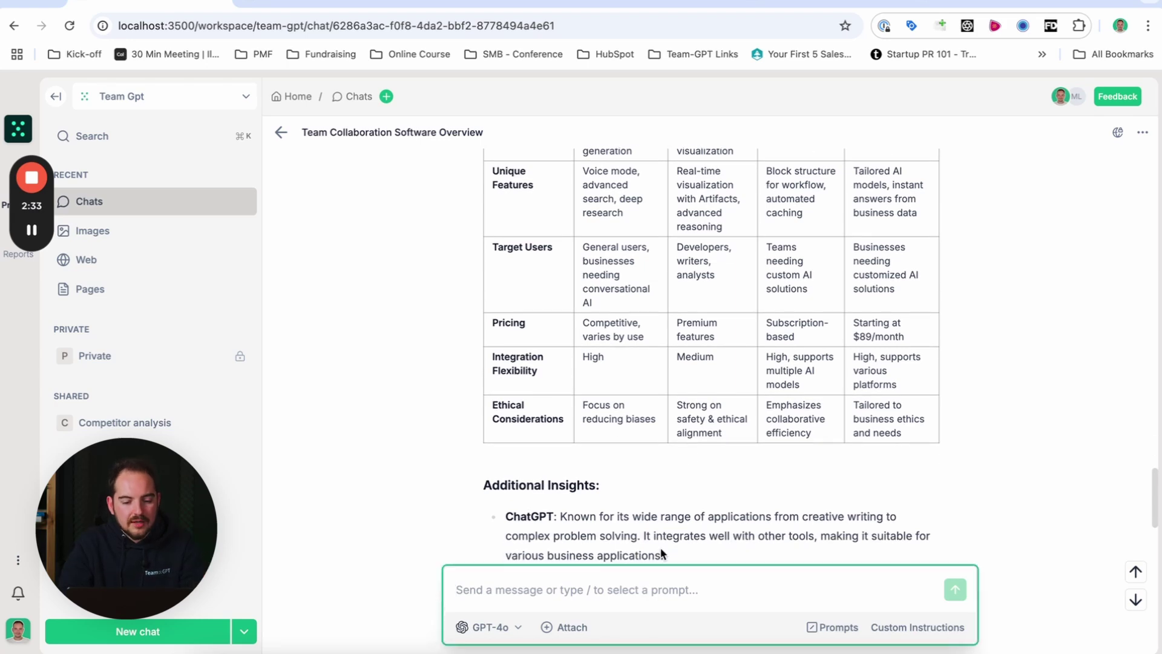
scroll(764, 255, "up", 6)
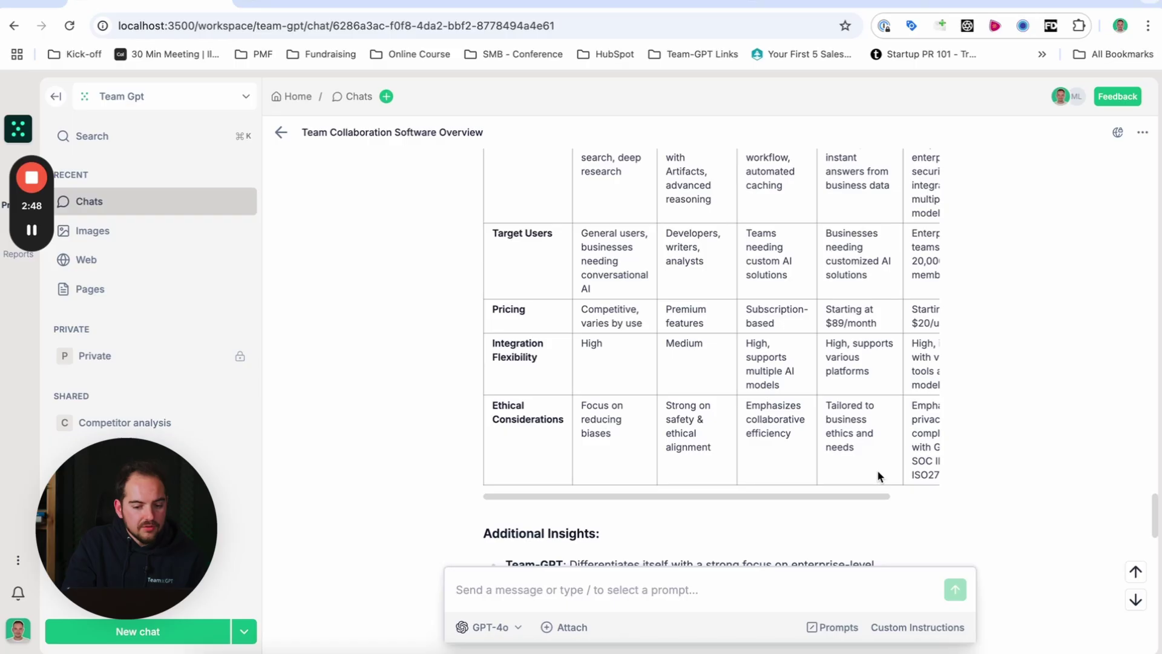
scroll(877, 470, "up", 5)
scroll(876, 470, "down", 5)
scroll(877, 469, "right", 2)
scroll(891, 441, "left", 2)
scroll(890, 441, "up", 5)
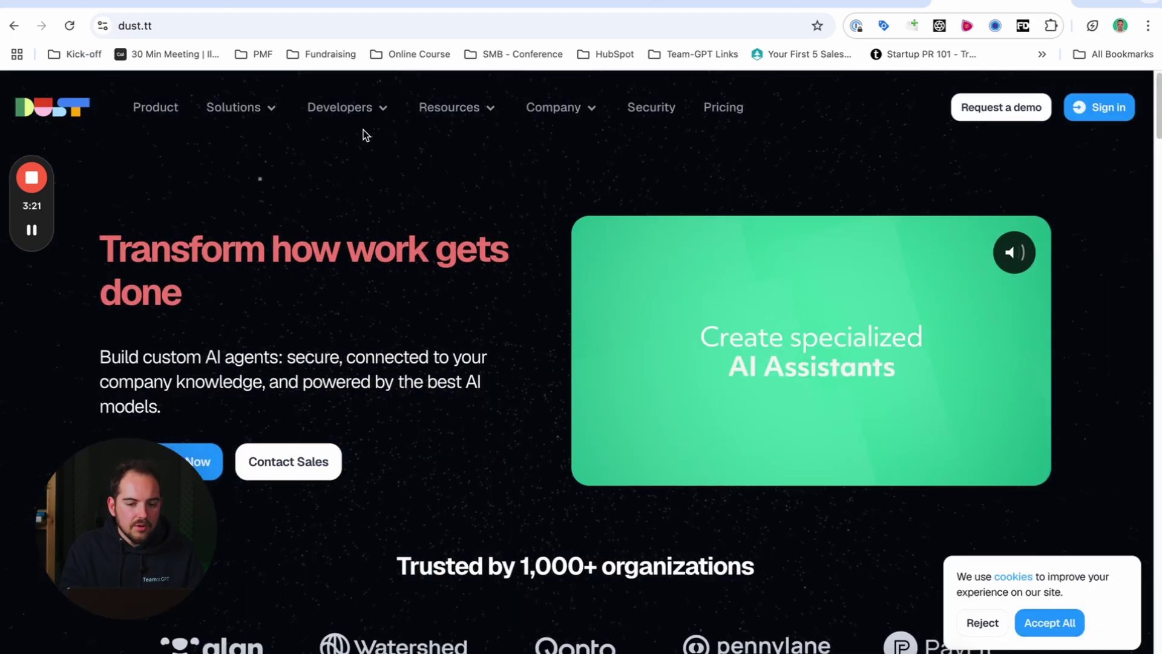
- Check Dust's Pro (€29/month/user) and Enterprise (custom pay-per-use) plans and grab the pricing page address
left_click(721, 108)
scroll(579, 321, "down", 6)
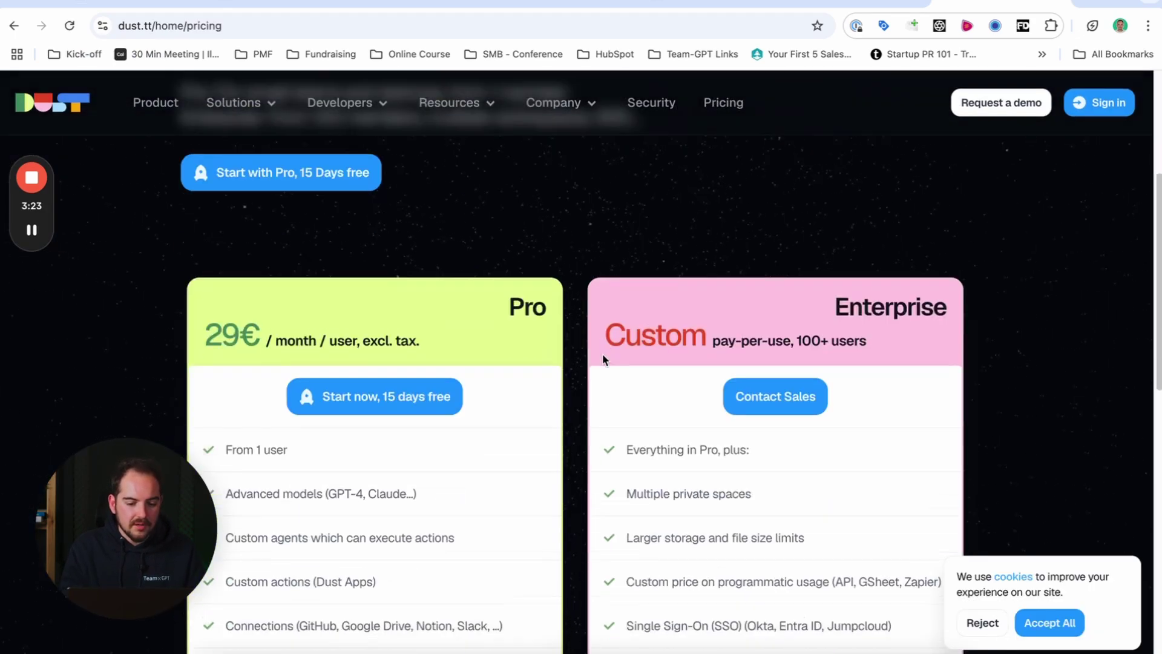
left_click(333, 25)
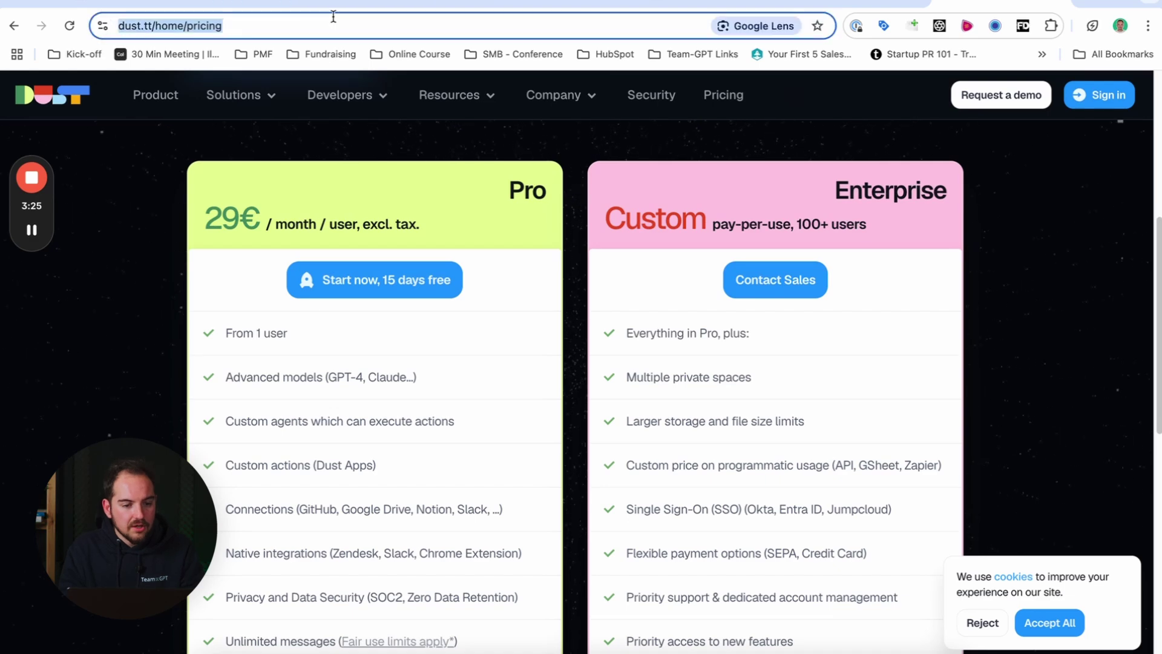
key("ctrl+Tab")
left_click(562, 595)
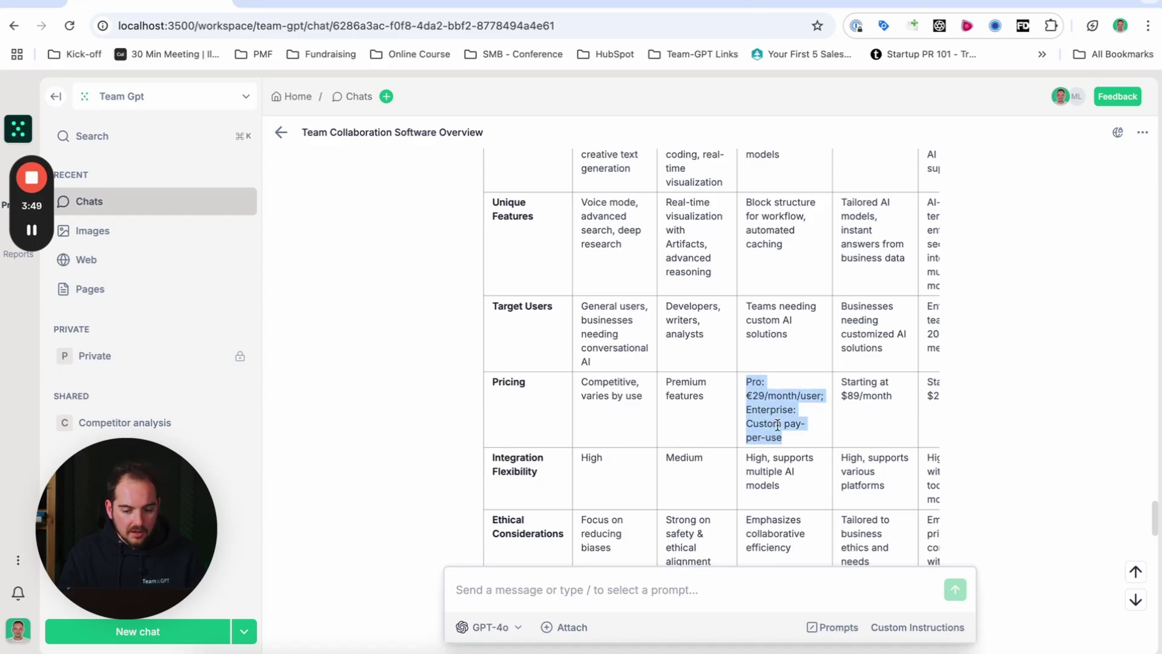
- Scroll through the regenerated table and its Additional Insights on Dust's Pro and Enterprise plans
scroll(793, 434, "right", 3)
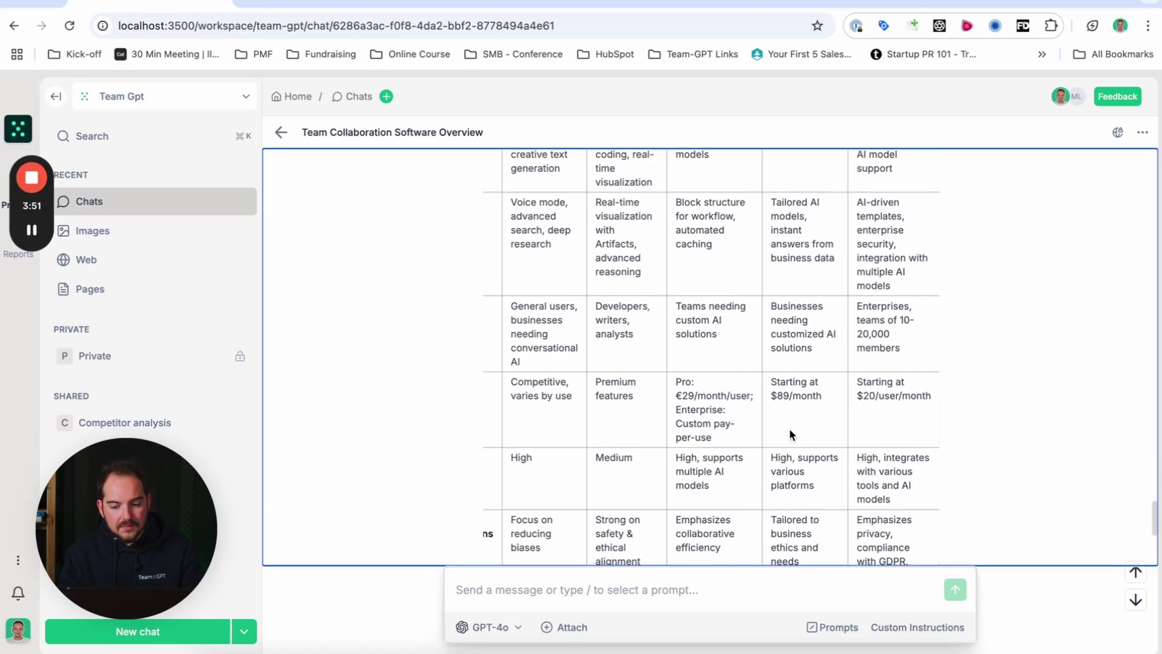
scroll(789, 432, "left", 3)
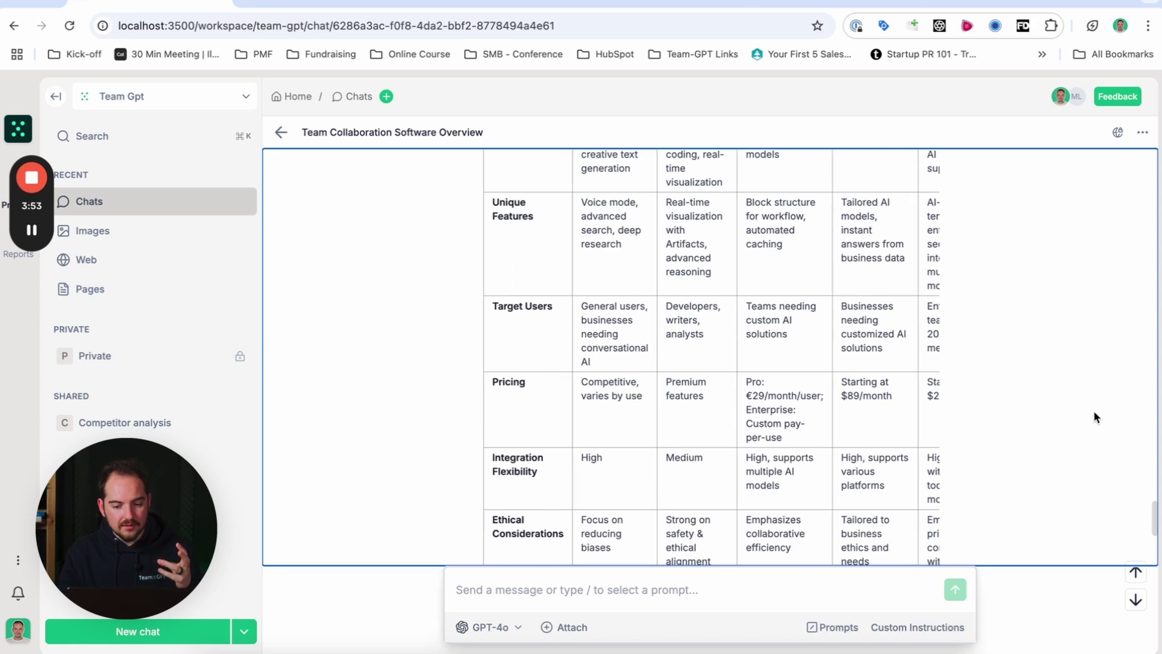
scroll(430, 473, "up", 4)
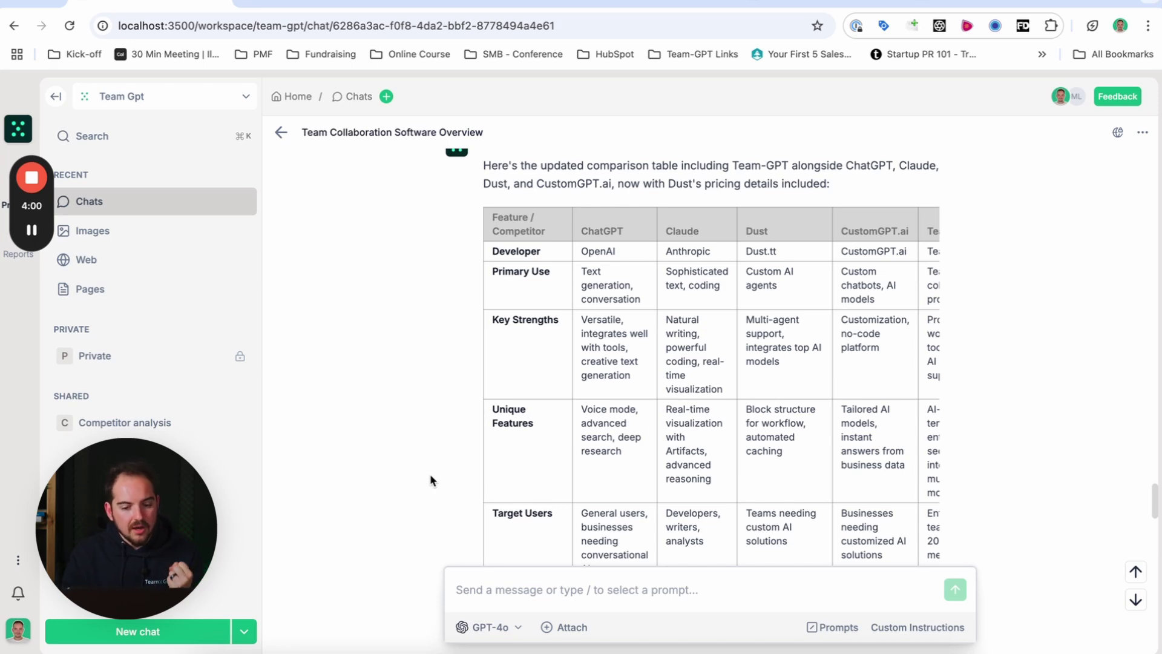
scroll(429, 473, "down", 10)
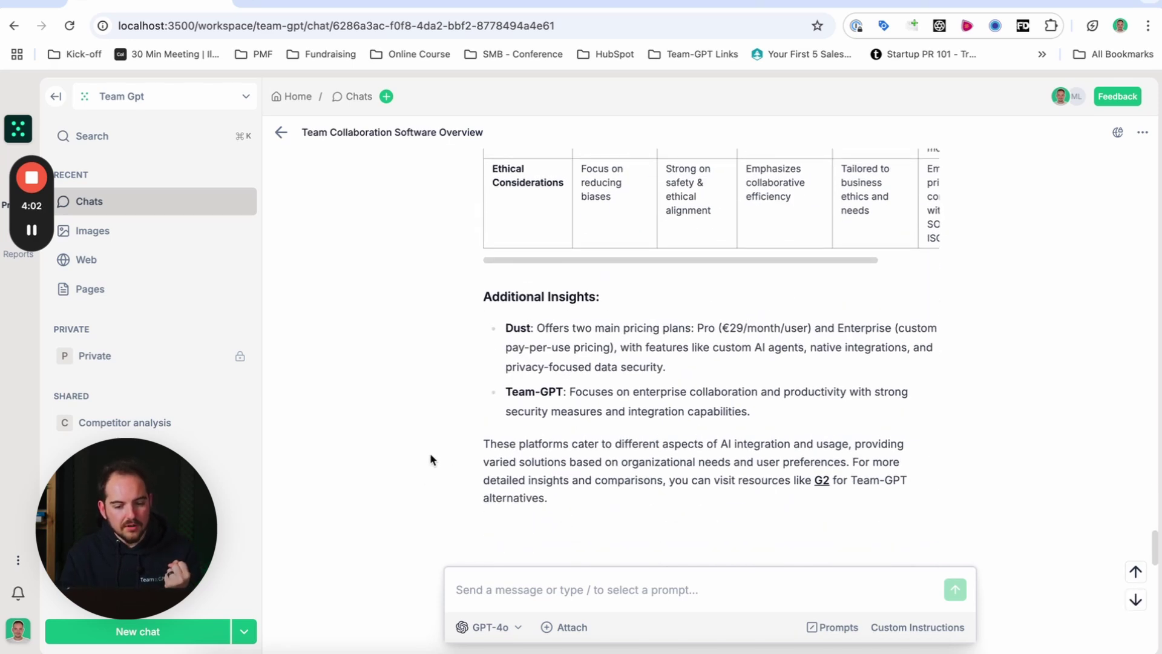
scroll(430, 458, "up", 8)
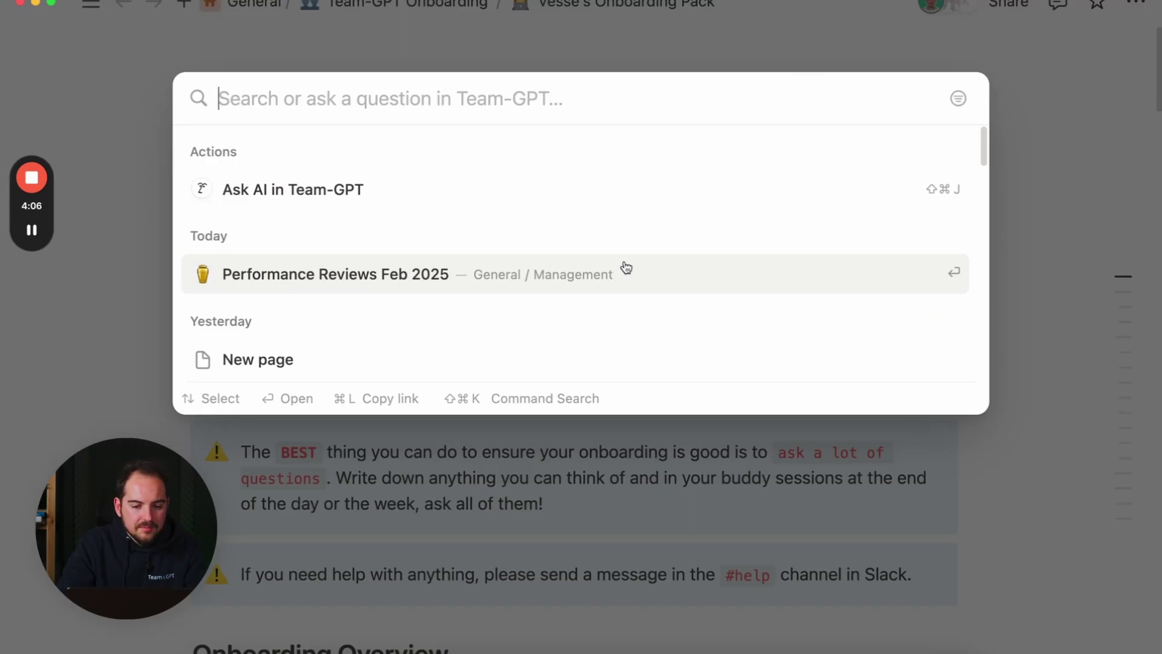
- Search Notion for 'data room' and select the criteria column on the Team-GPT Data Room's Competitive landscape table
type("data room")
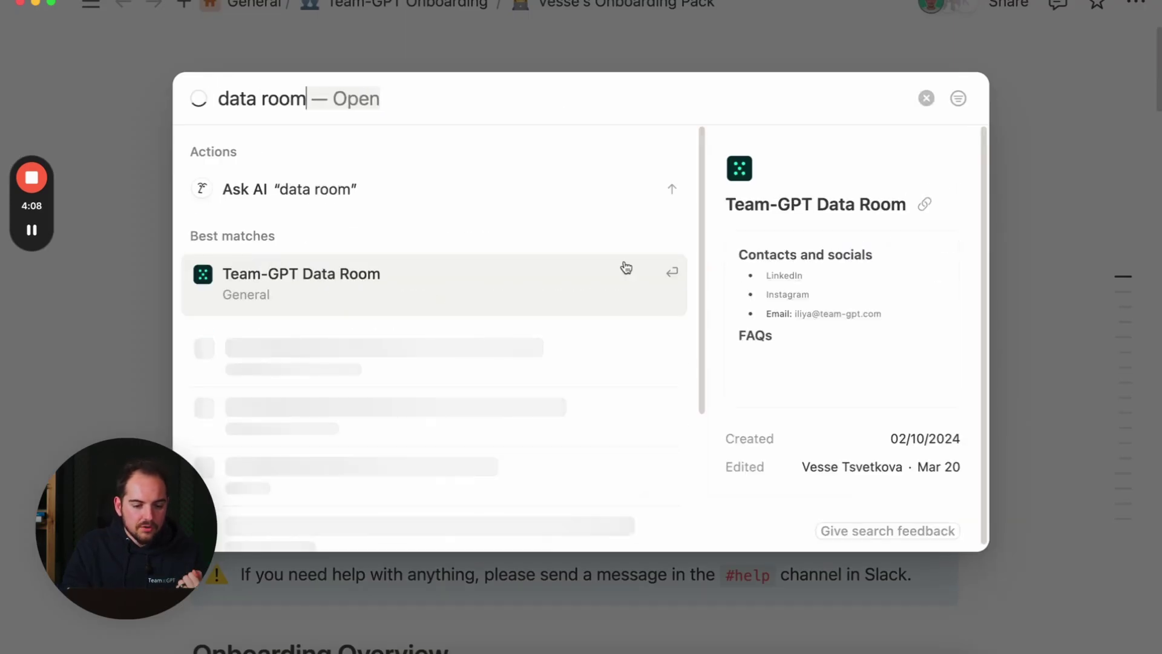
left_click(623, 267)
scroll(581, 339, "down", 7)
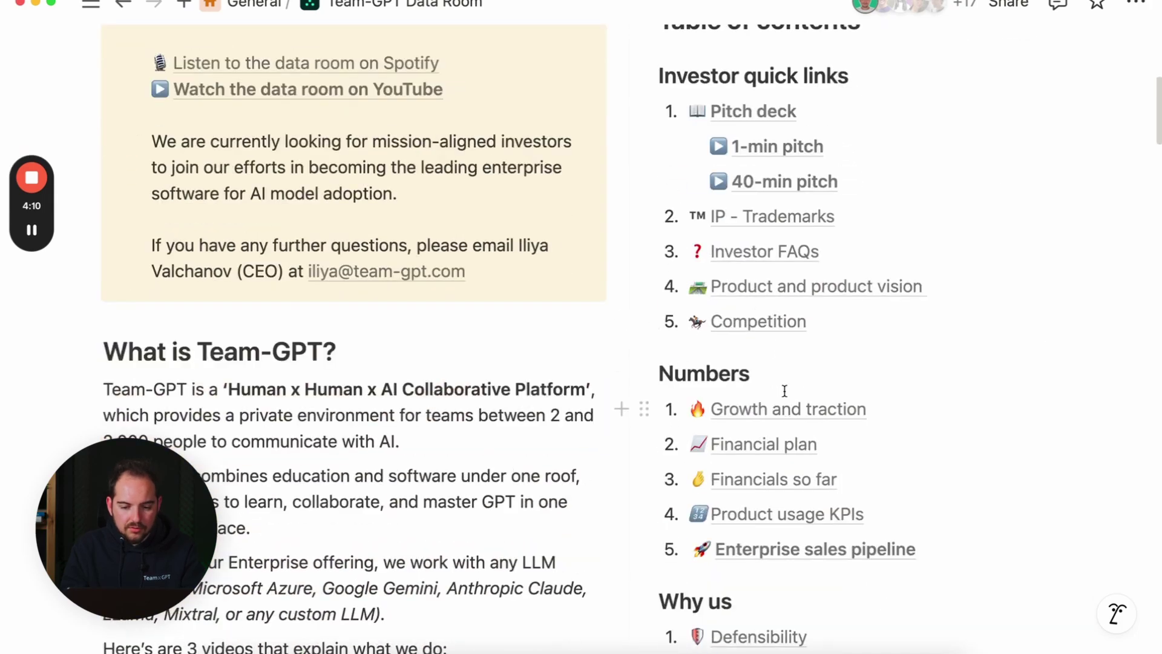
scroll(814, 518, "down", 6)
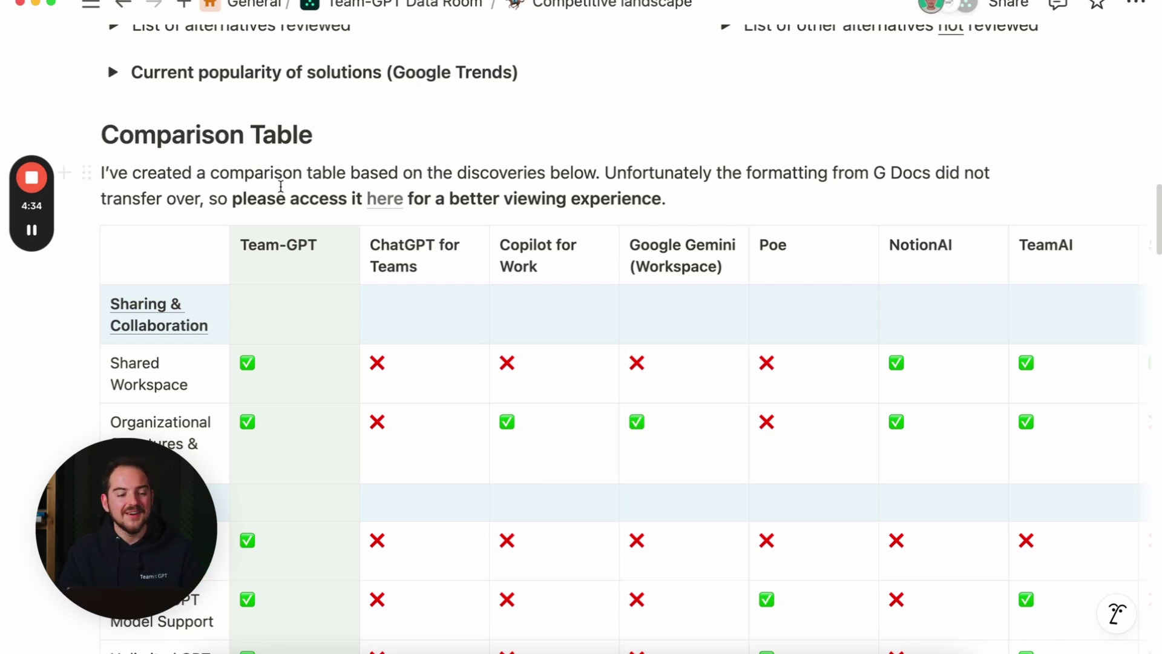
left_click(161, 228)
scroll(161, 254, "down", 15)
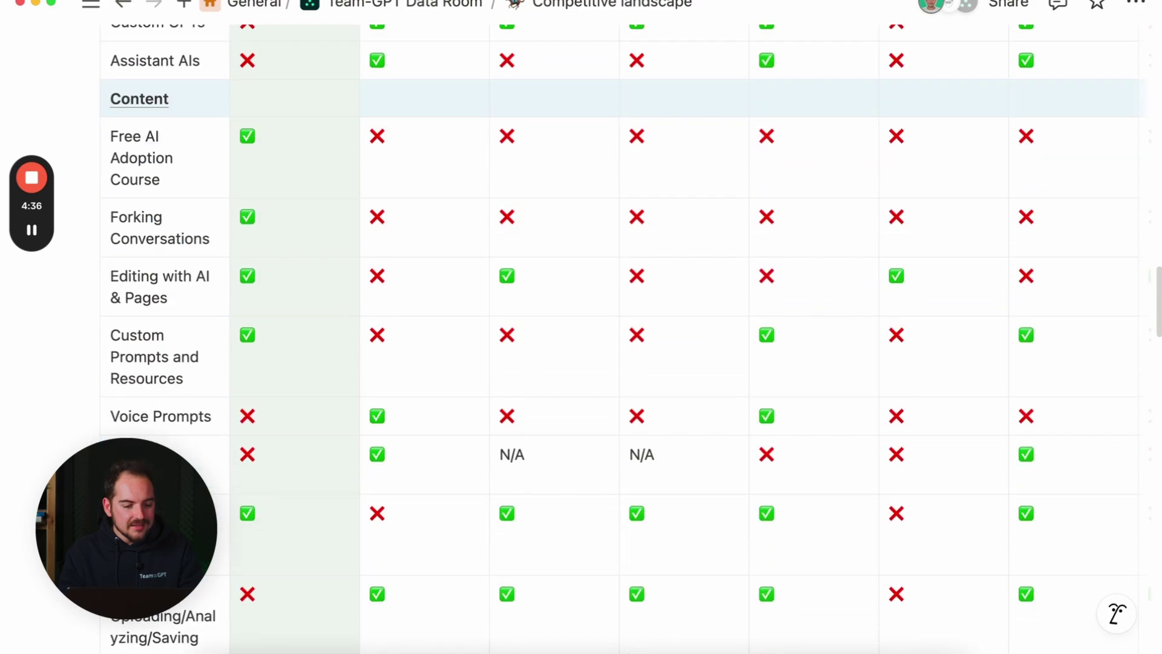
scroll(200, 300, "down", 16)
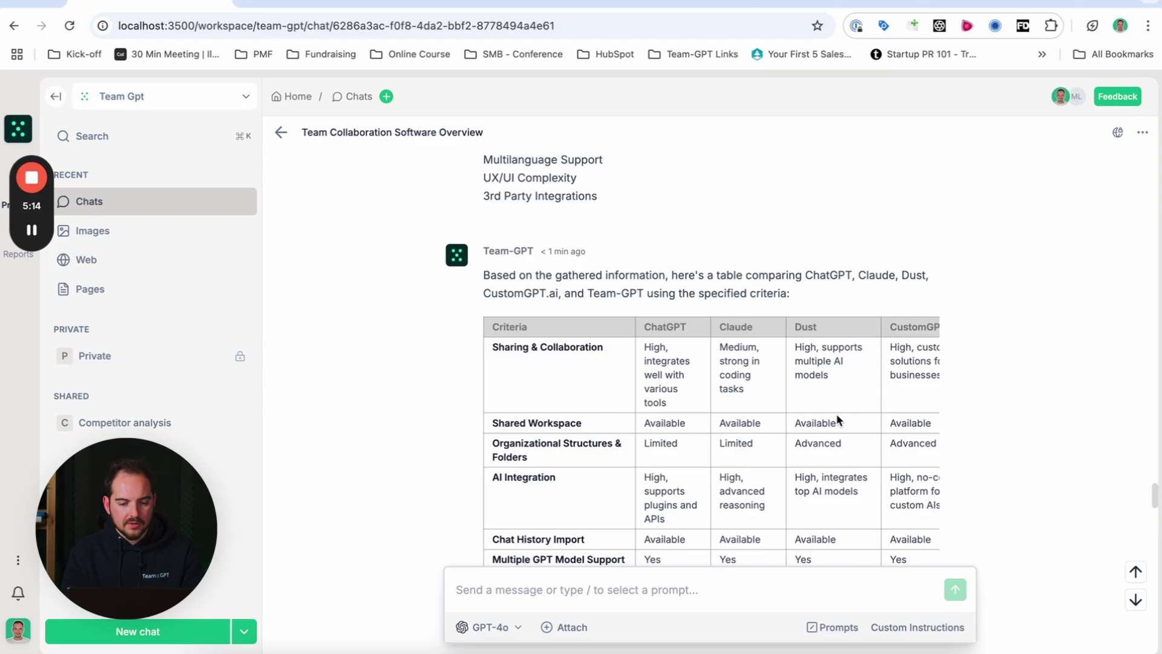
- Review the table rating all five platforms against the pasted Notion criteria like Shared Workspace
scroll(837, 419, "down", 3)
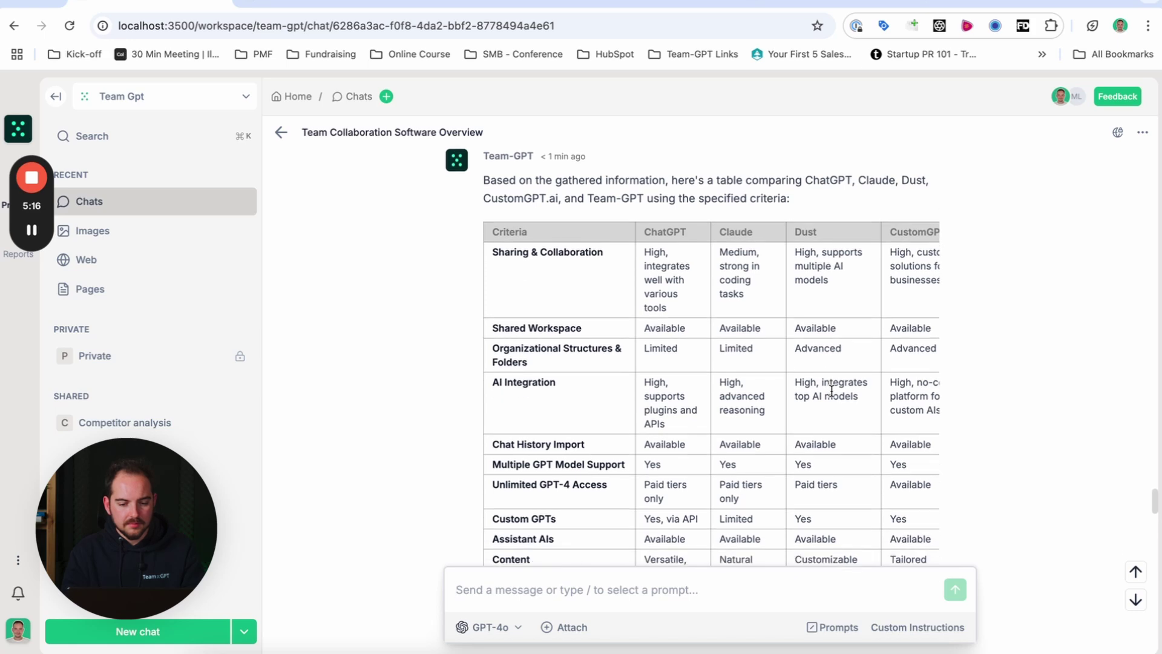
scroll(830, 390, "down", 10)
scroll(636, 530, "up", 6)
scroll(627, 537, "down", 4)
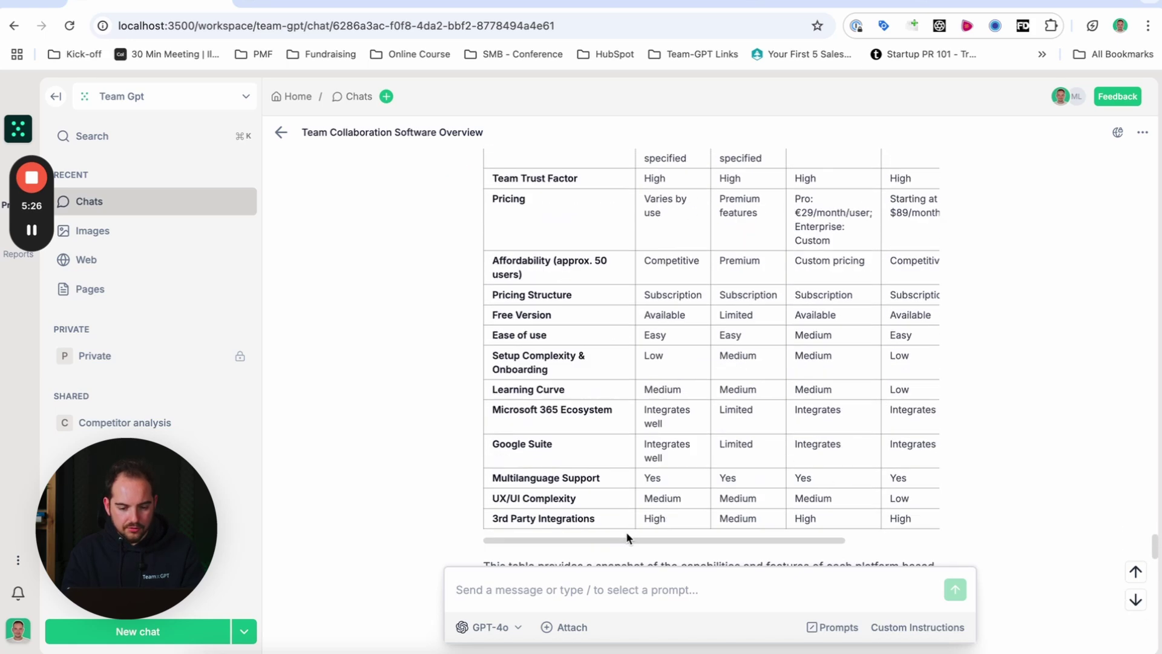
scroll(626, 532, "down", 3)
- Write a follow-up asking to put Team-GPT in the first column with traffic lights or checks
left_click(641, 585)
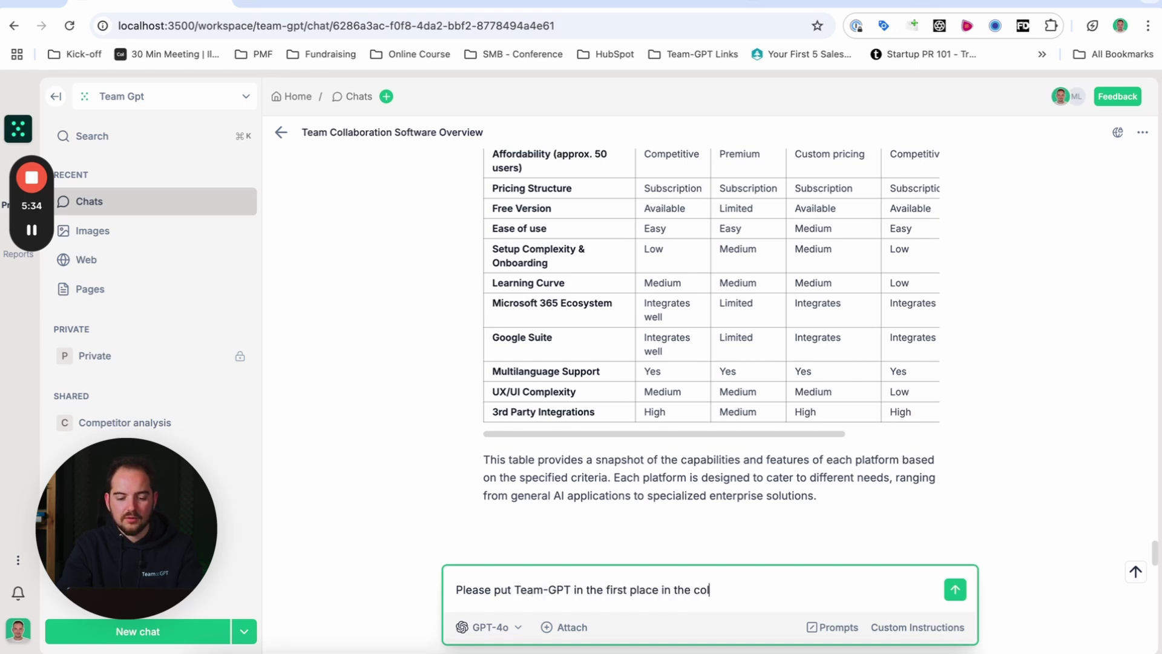
type(".")
key("shift+Return")
key("shift+Return")
type("Als")
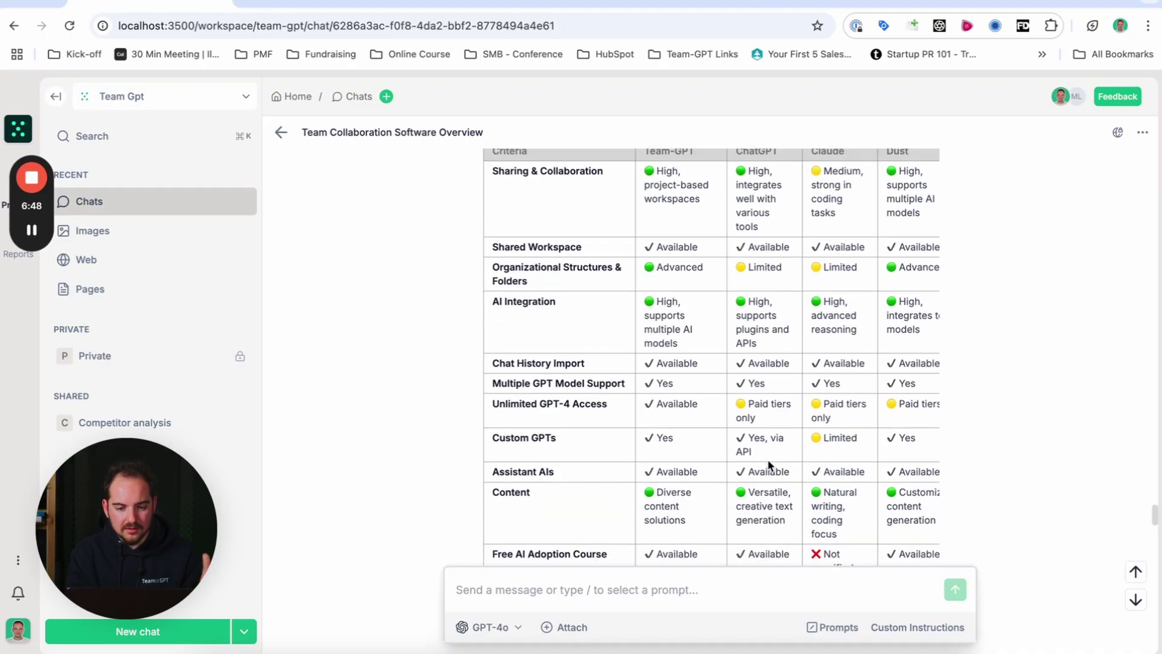
scroll(768, 458, "up", 2)
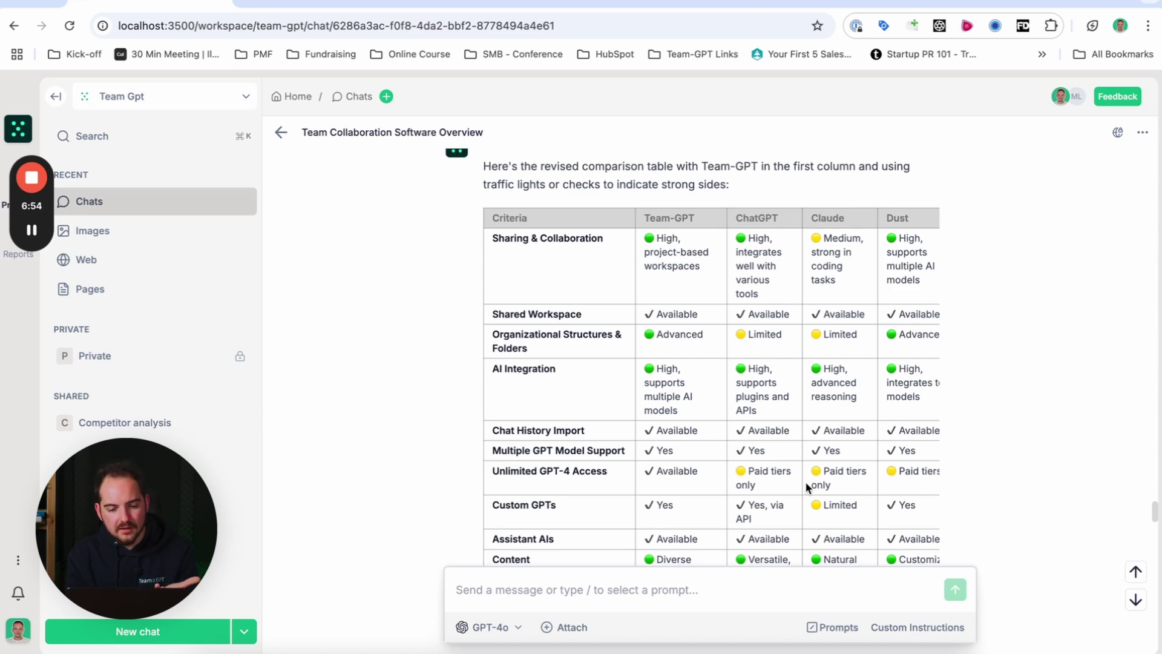
scroll(806, 486, "down", 6)
scroll(806, 486, "down", 4)
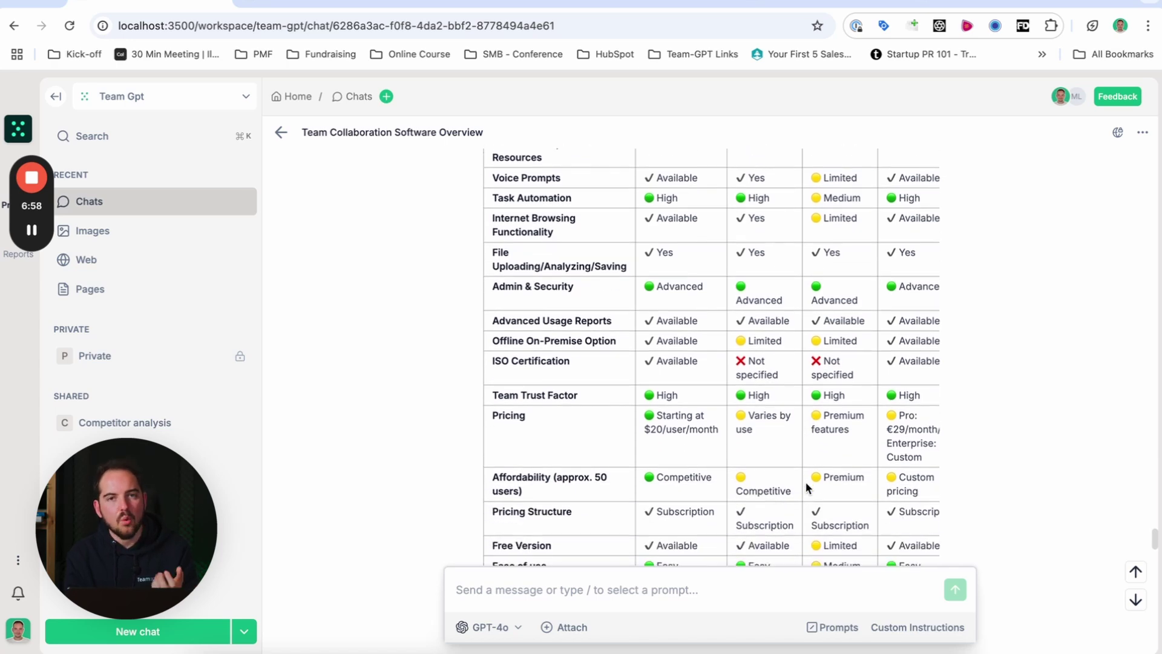
scroll(805, 481, "down", 7)
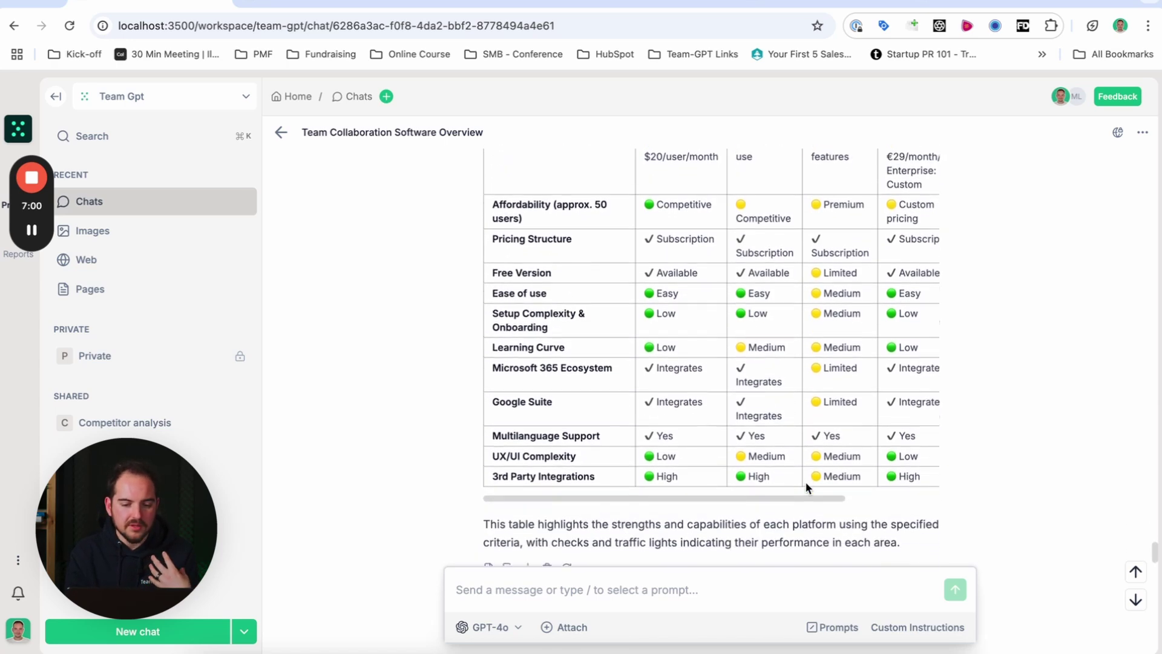
scroll(805, 481, "up", 9)
scroll(805, 481, "up", 2)
scroll(805, 481, "right", 2)
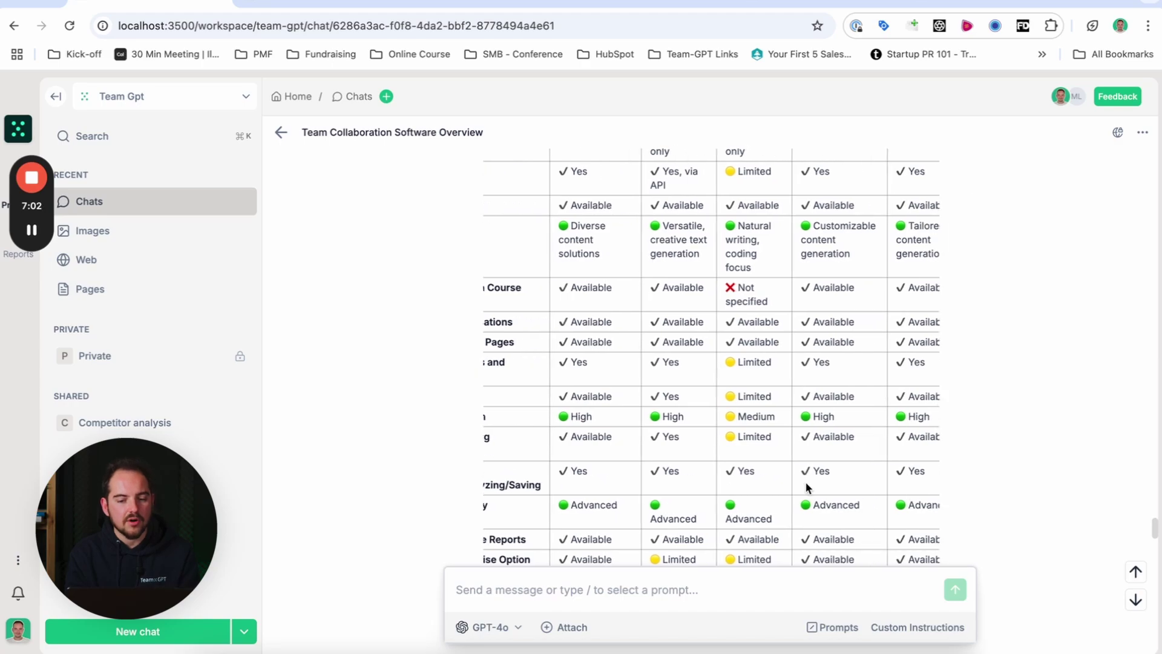